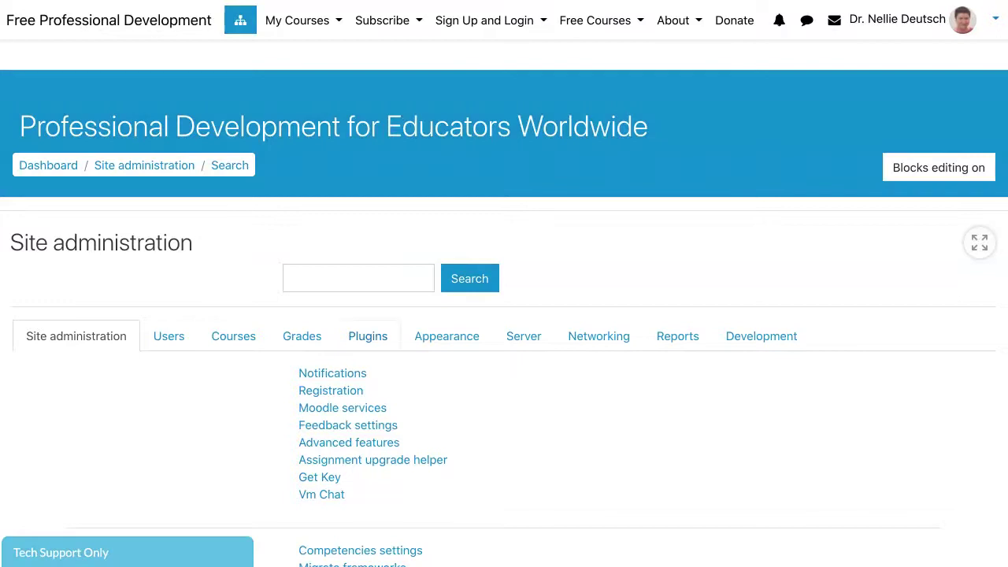
Open the Manage authentication page from the Authentication section of the site's plugin administration.
click(368, 336)
scroll(330, 331, down, 3)
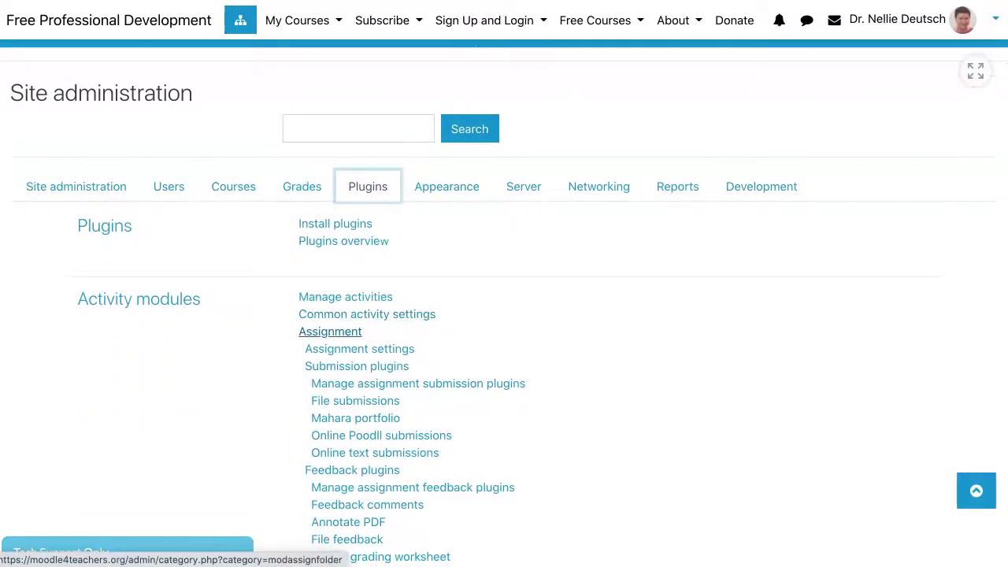
scroll(355, 325, down, 2)
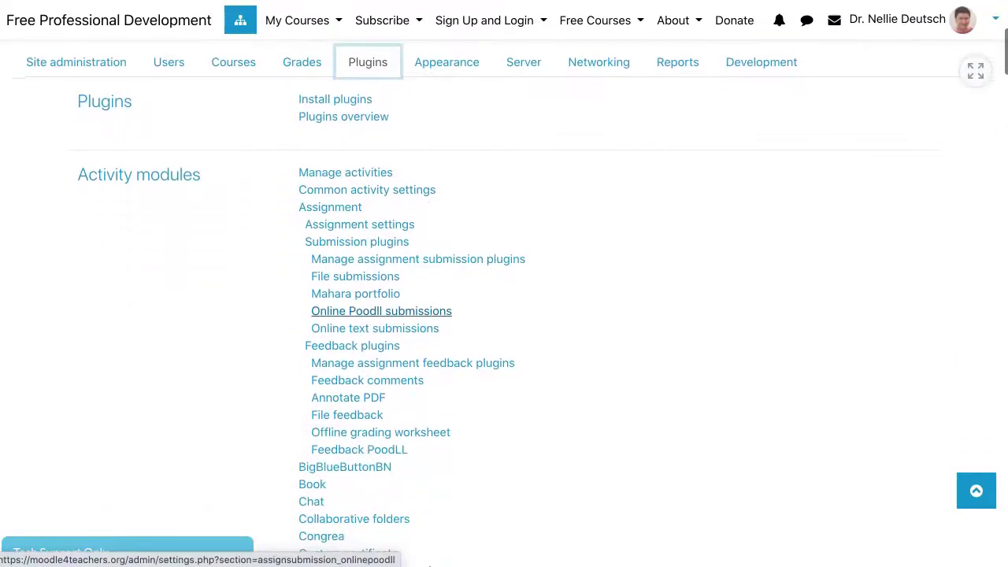
scroll(381, 318, down, 1)
scroll(370, 272, down, 3)
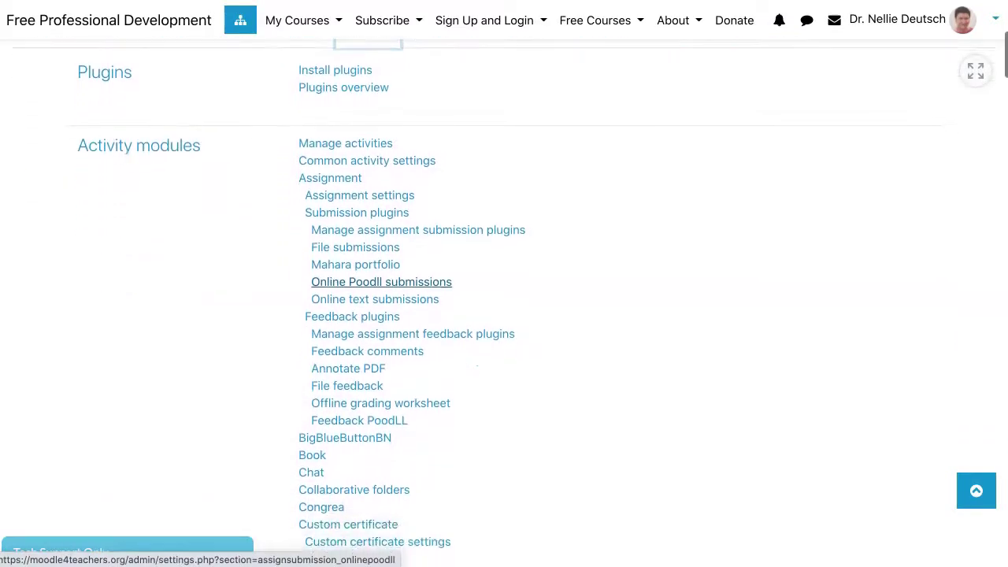
scroll(349, 268, down, 18)
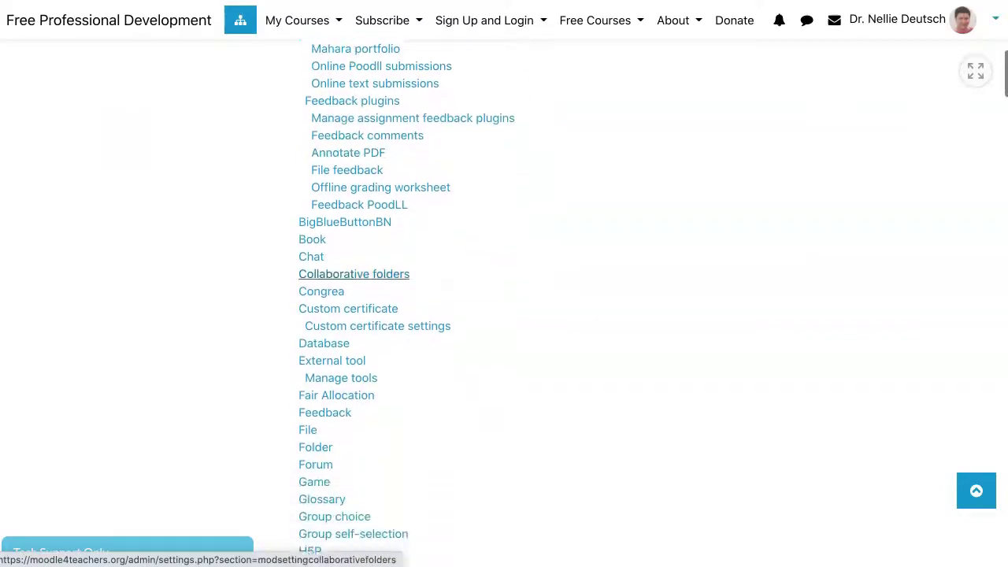
scroll(331, 268, down, 7)
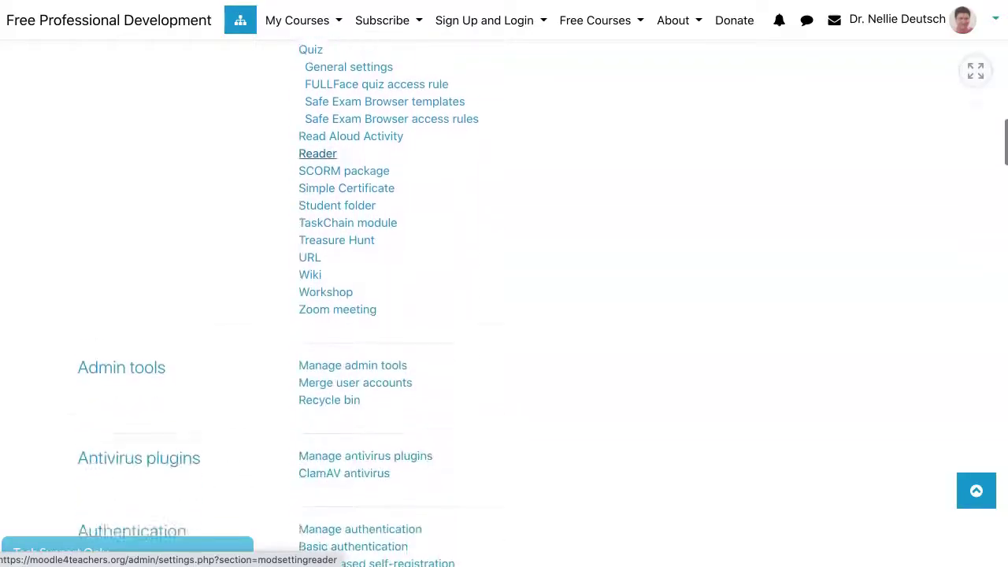
scroll(353, 319, down, 4)
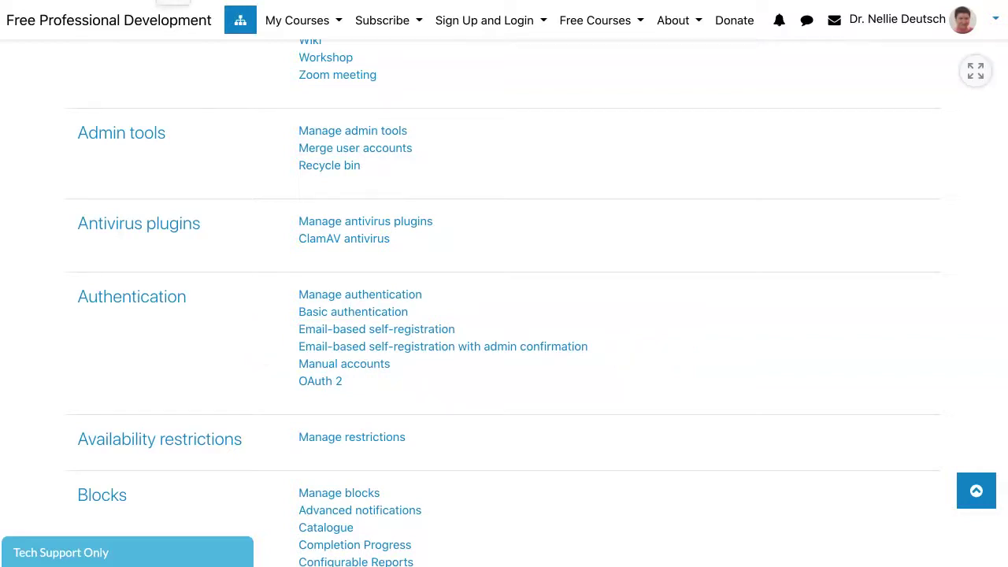
click(360, 294)
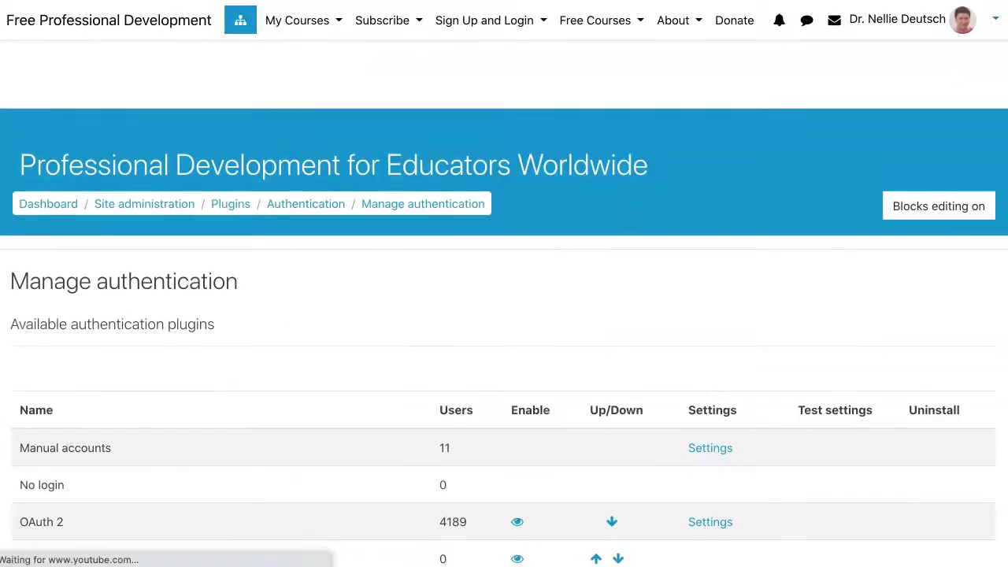
Examine the available authentication plugins and the common settings, including self registration, login instructions, email domains and the ReCAPTCHA keys.
scroll(504, 315, down, 2)
scroll(504, 315, down, 2)
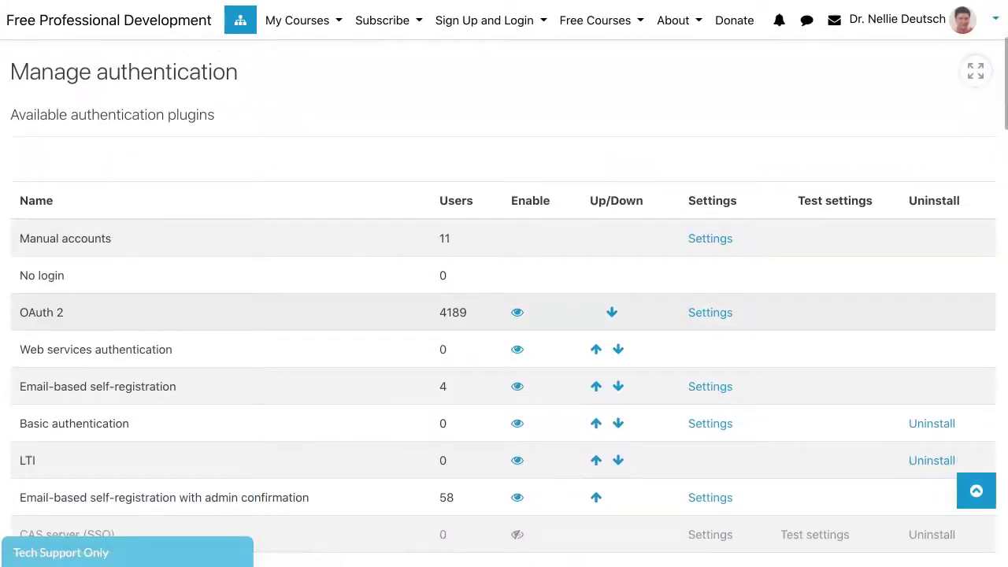
scroll(504, 315, down, 3)
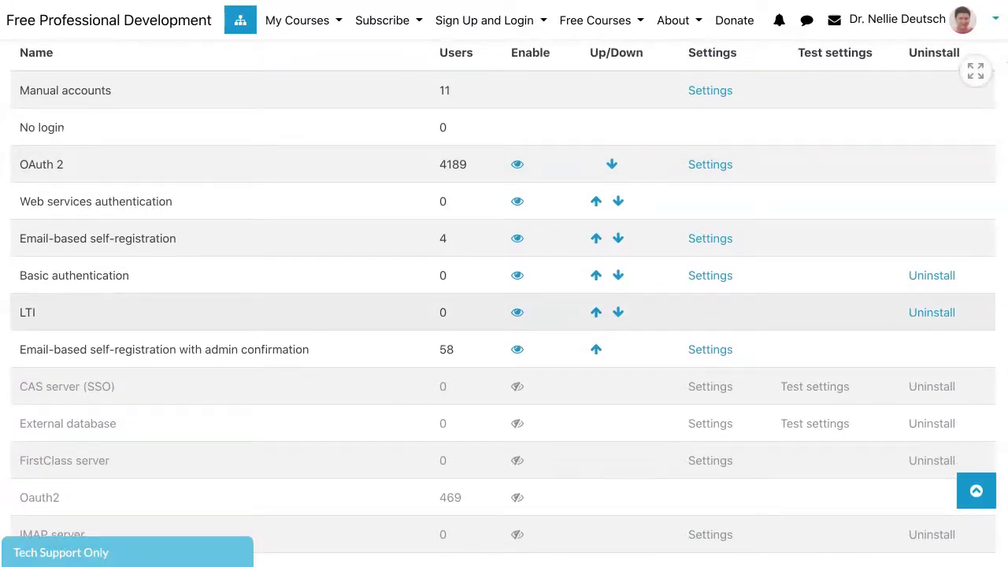
scroll(505, 315, down, 15)
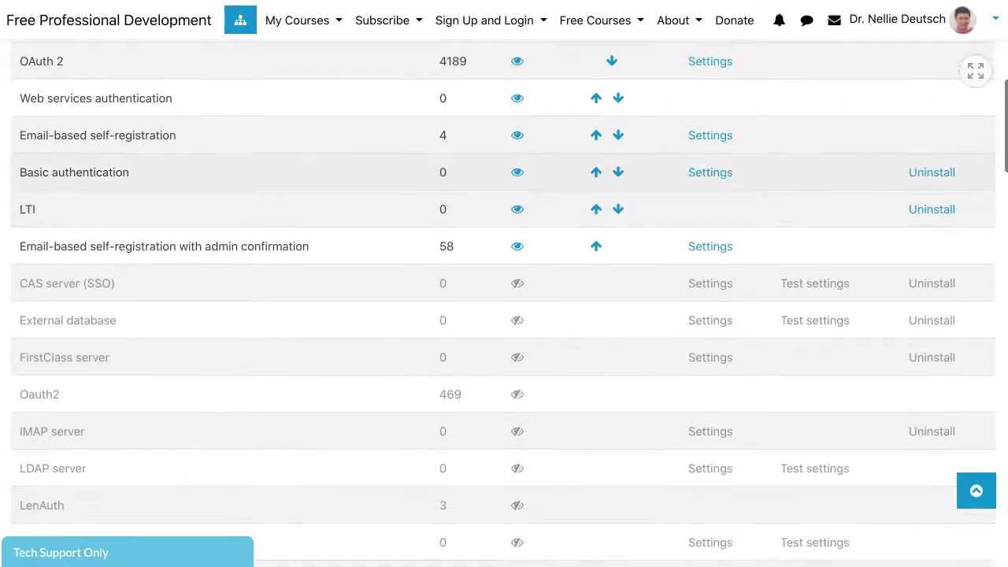
scroll(505, 315, down, 4)
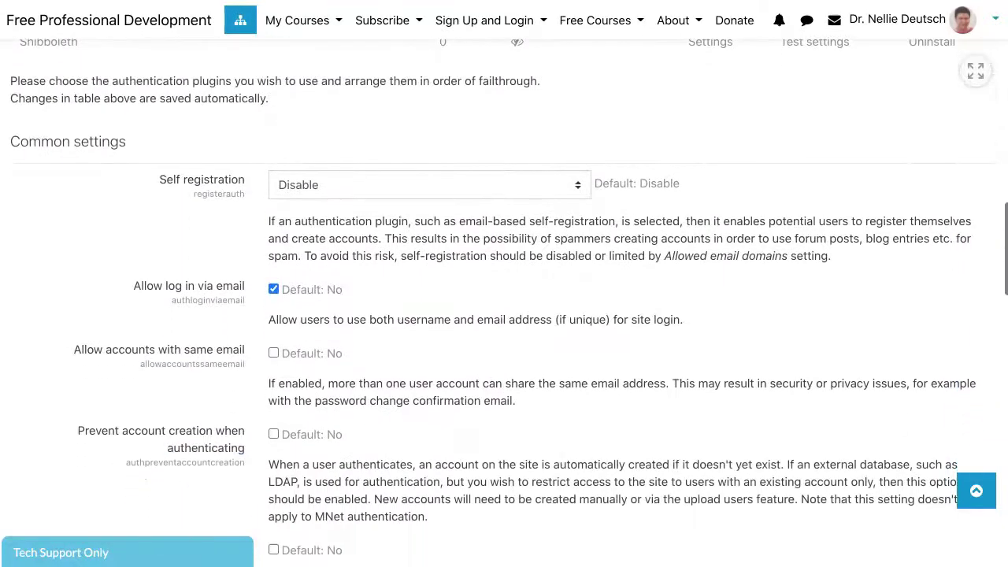
scroll(505, 315, down, 4)
scroll(504, 315, down, 6)
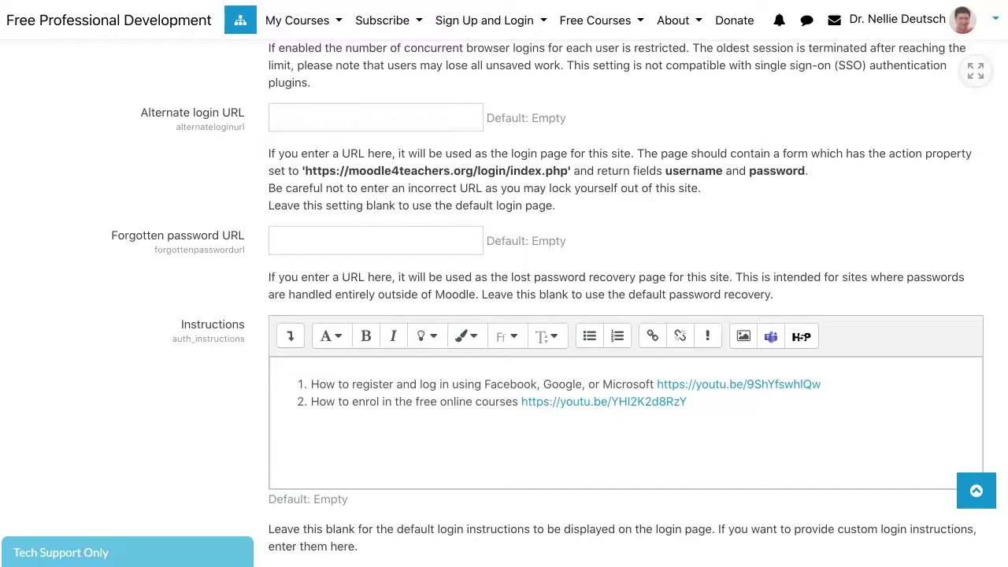
scroll(504, 303, down, 7)
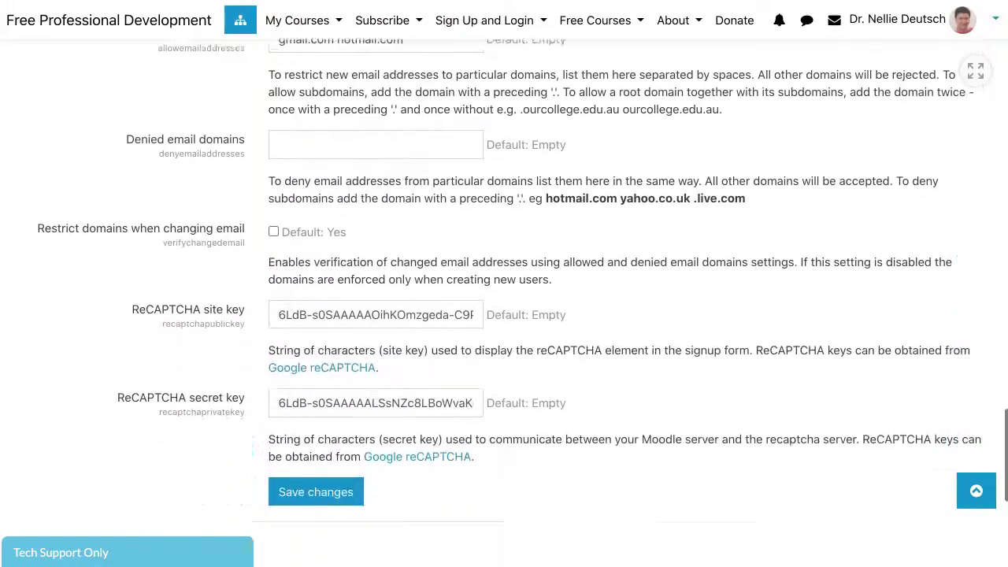
scroll(504, 302, down, 2)
scroll(504, 303, up, 1)
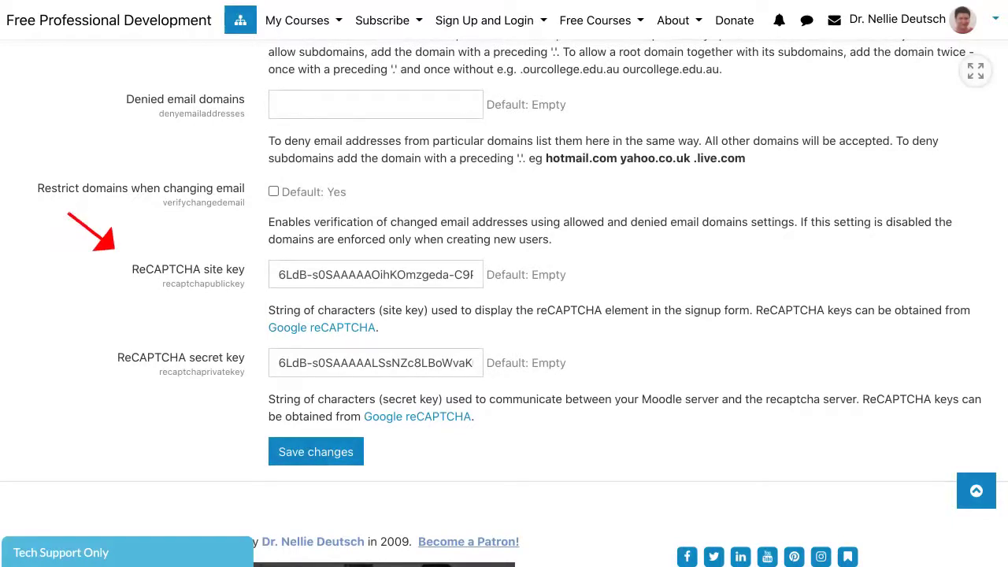
scroll(548, 303, up, 10)
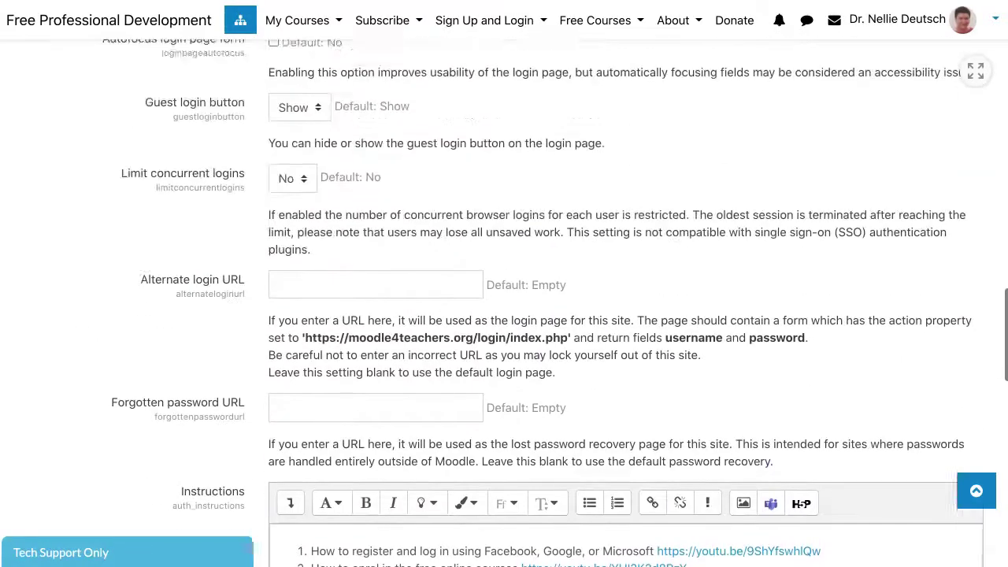
scroll(549, 302, up, 10)
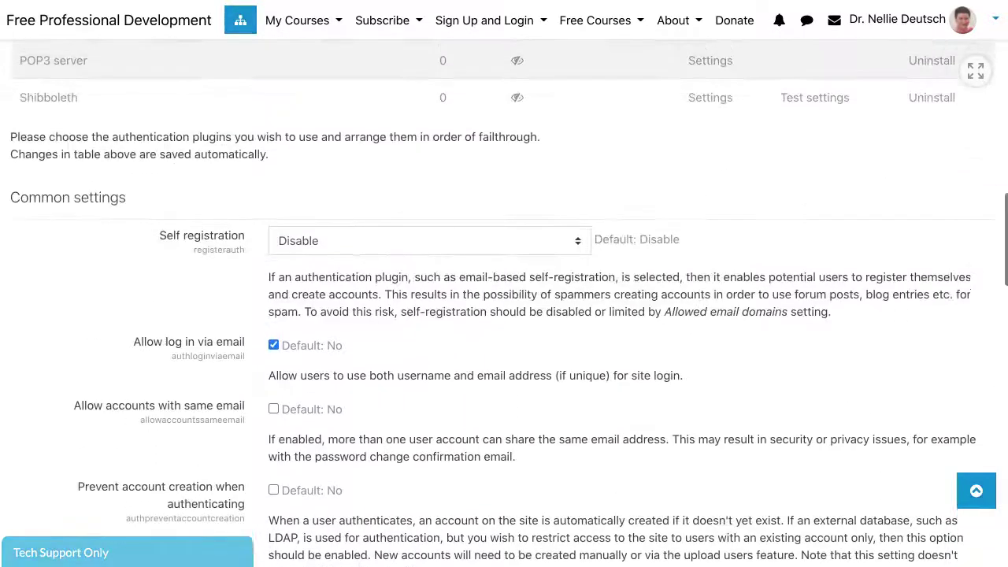
scroll(503, 303, up, 1)
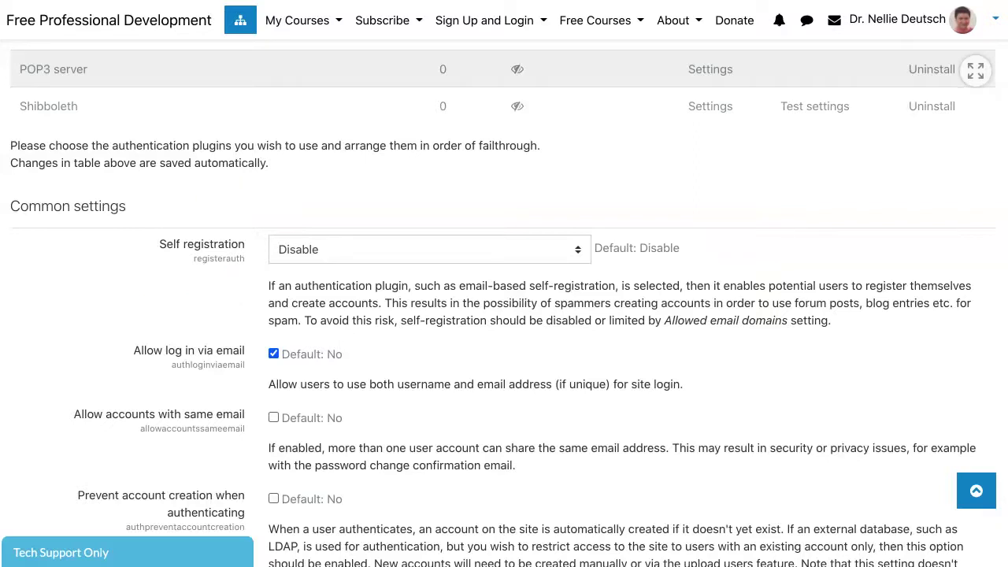
Set Self registration to Email-based self-registration in the common settings and save the changes.
click(430, 249)
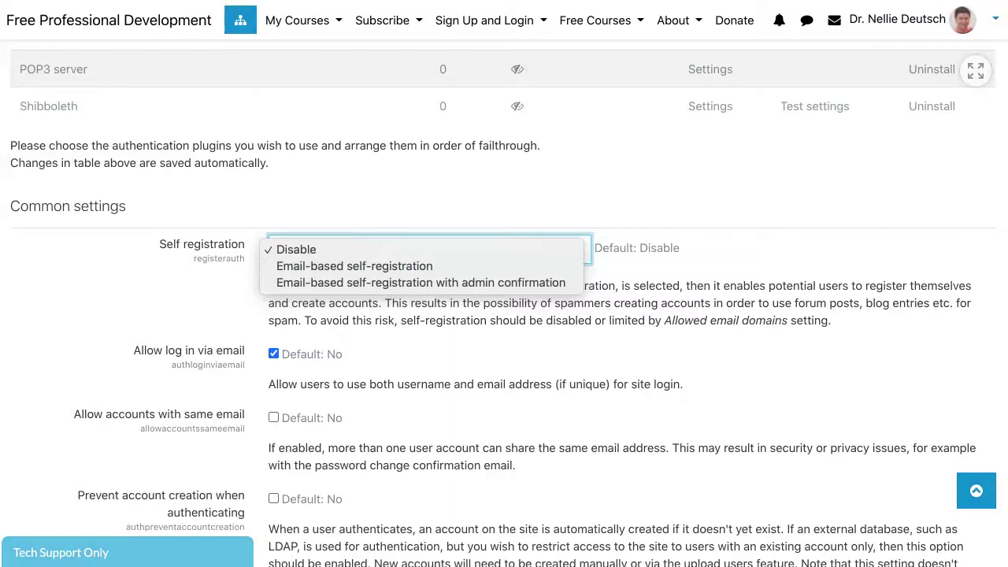
key(Escape)
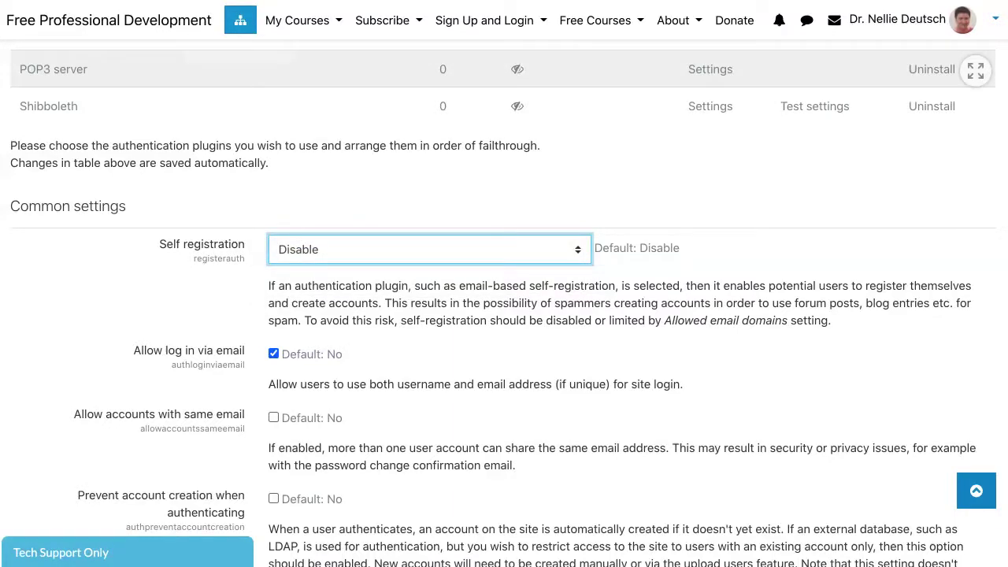
key(space)
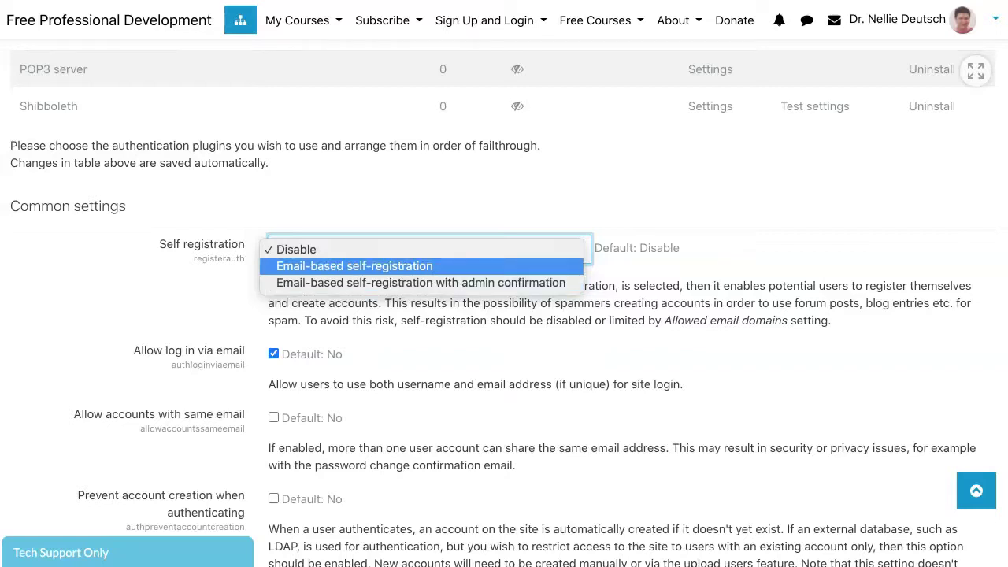
key(Return)
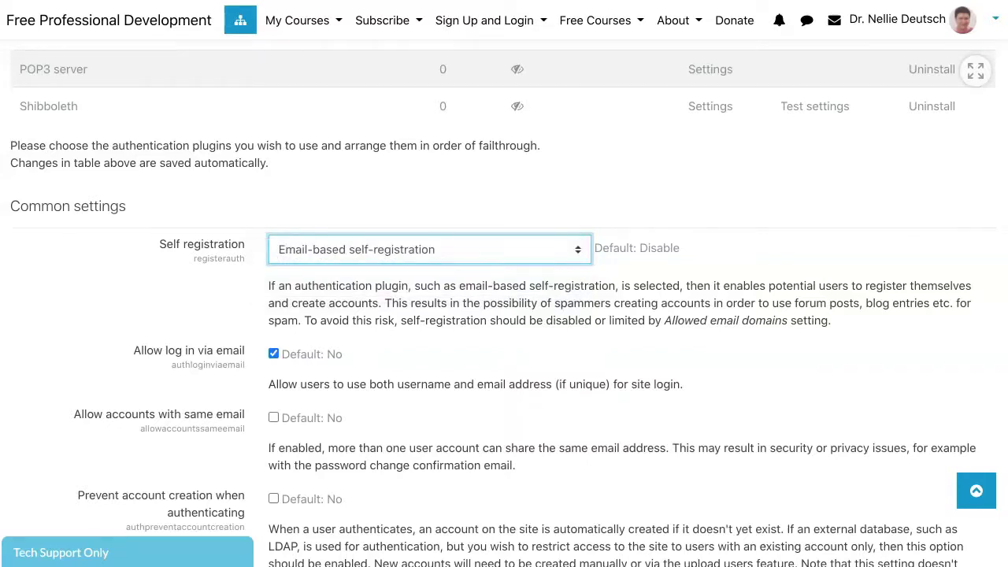
scroll(504, 303, down, 10)
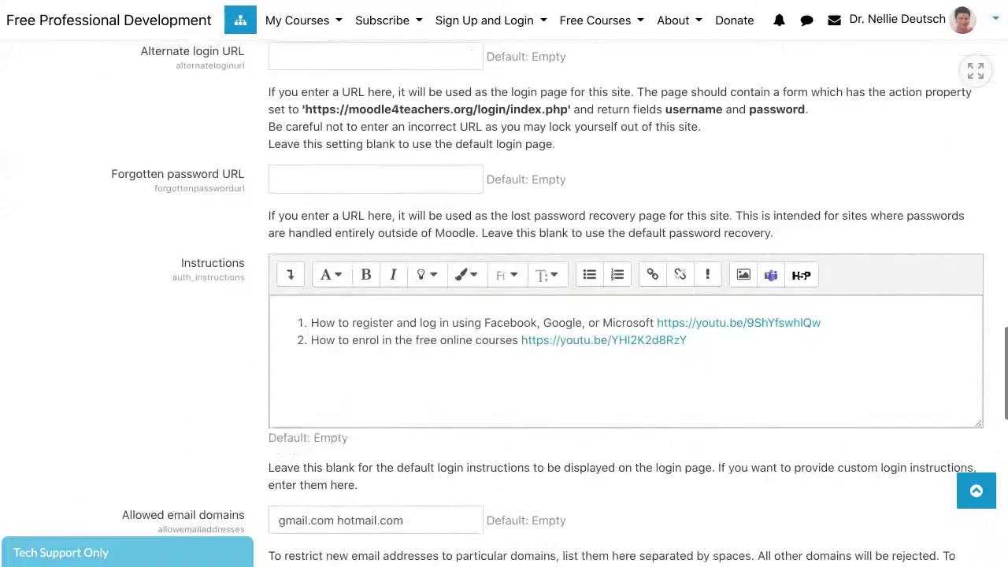
scroll(504, 303, down, 12)
click(316, 114)
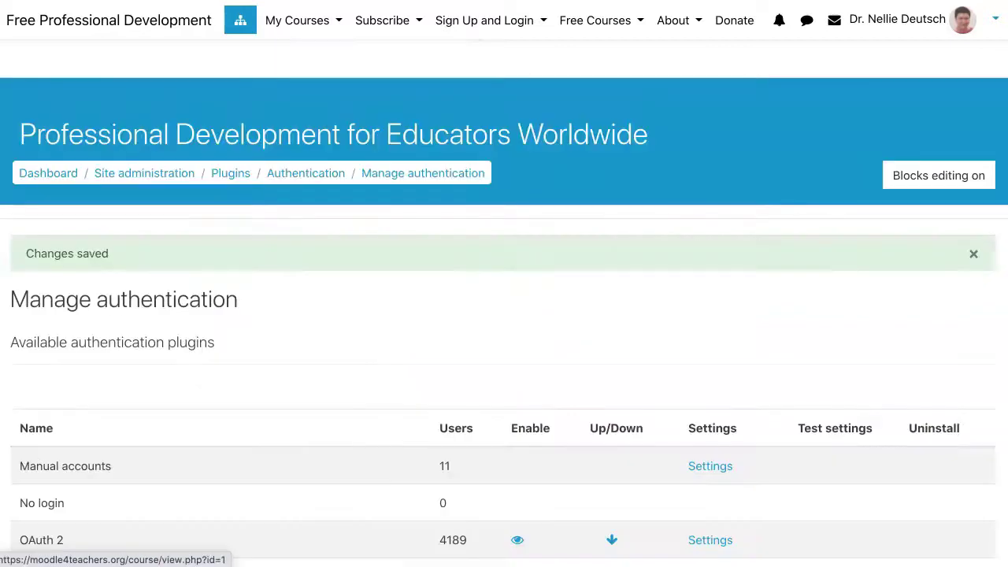
Review the list of available authentication plugins and log out of the administrator account.
scroll(504, 303, down, 3)
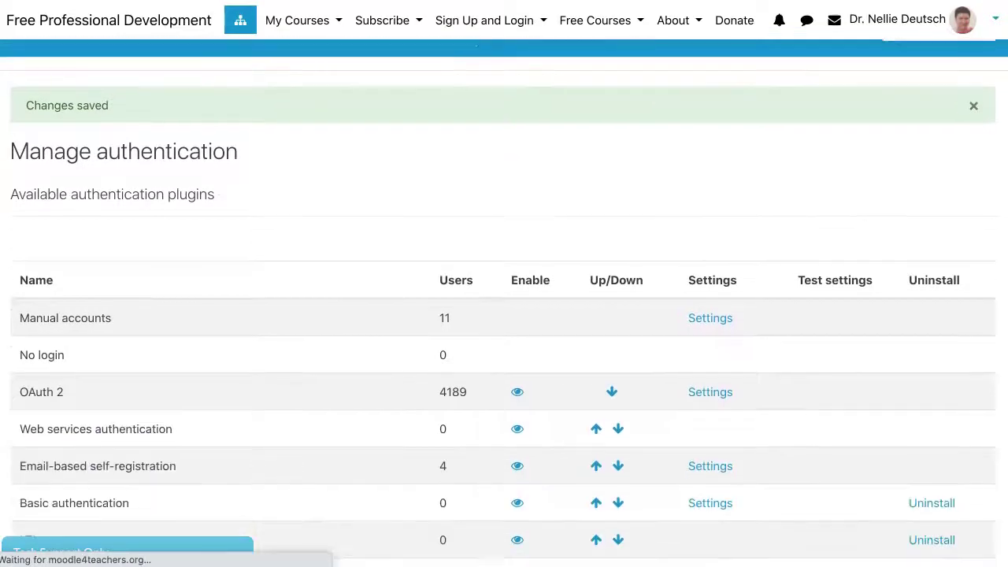
scroll(504, 315, down, 2)
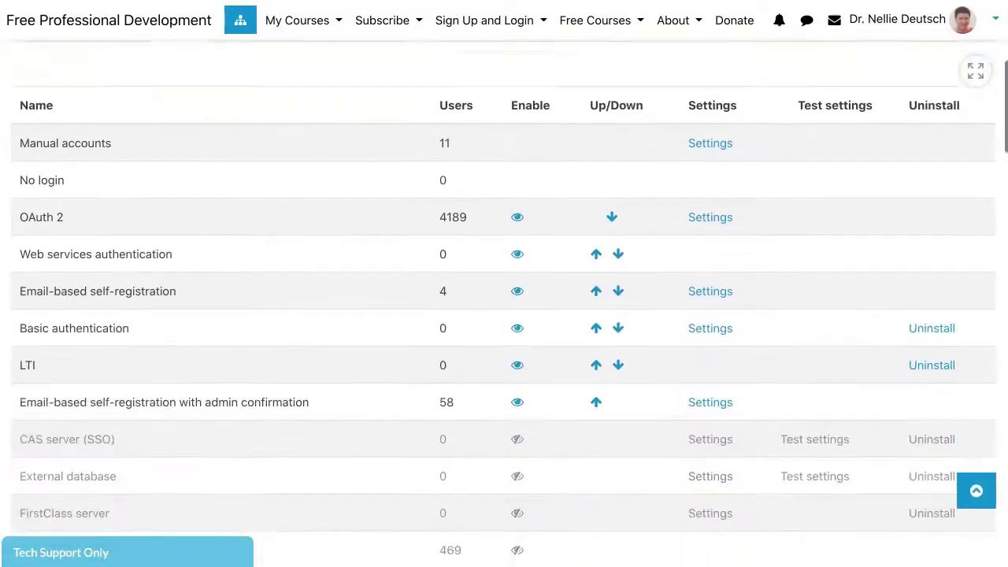
scroll(504, 315, down, 4)
scroll(504, 315, up, 5)
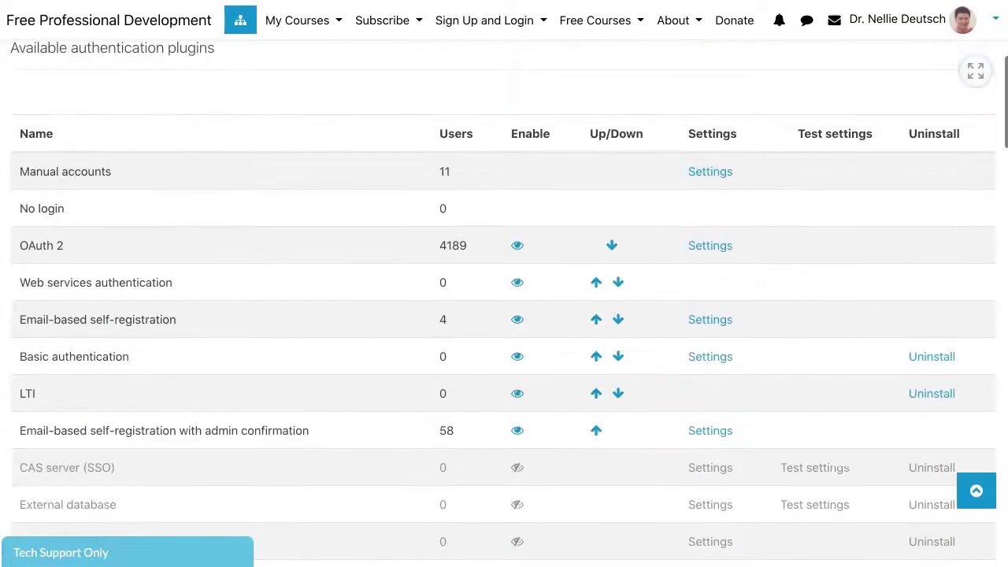
click(923, 19)
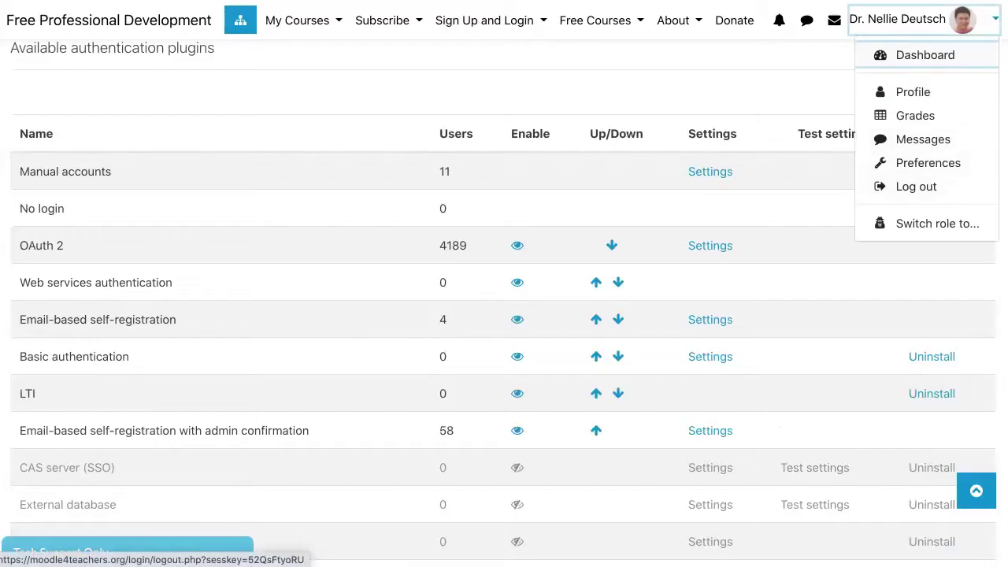
click(916, 187)
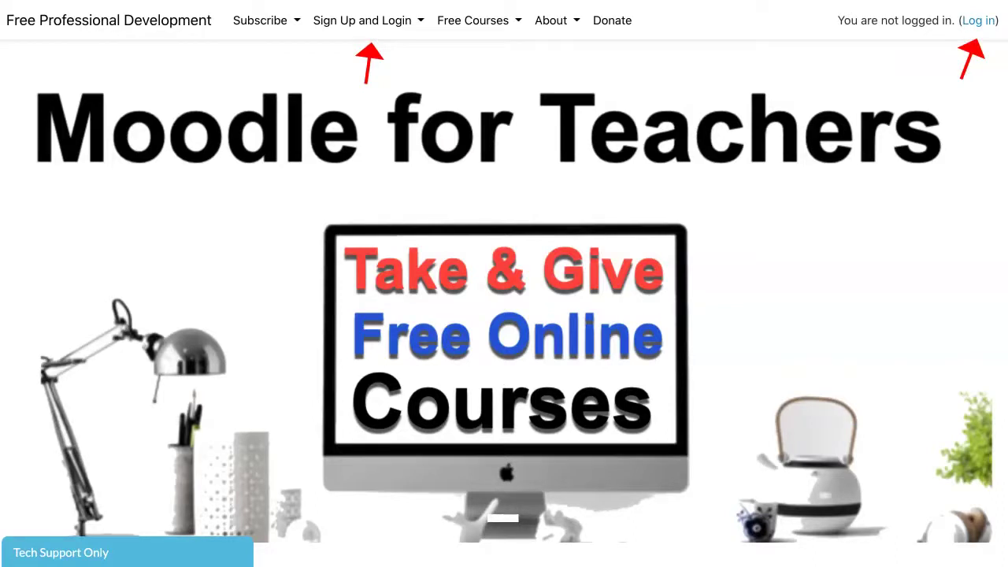
Go to the site's login page, open the form for creating a new account and review its fields down to the site policy agreement.
click(979, 20)
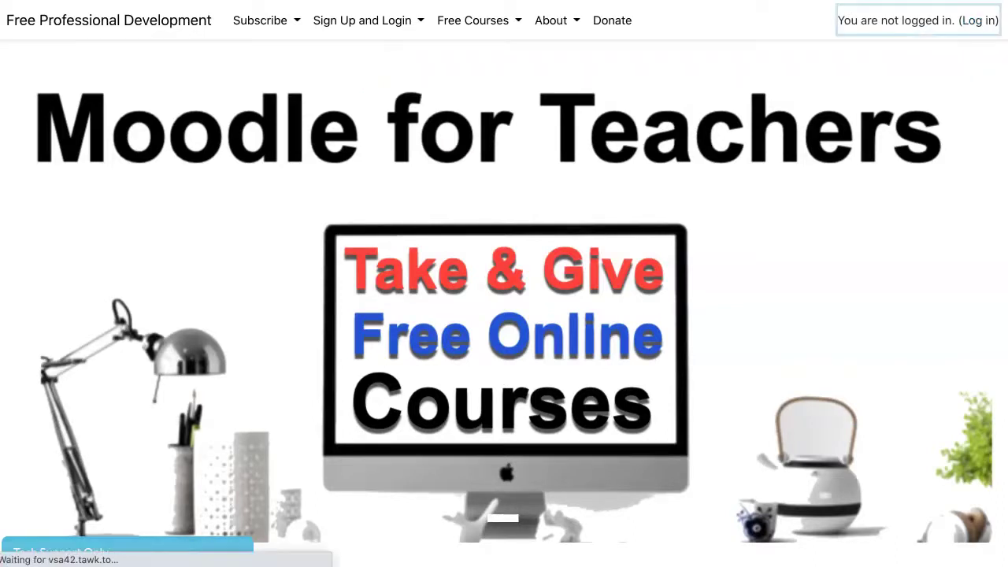
scroll(504, 283, down, 2)
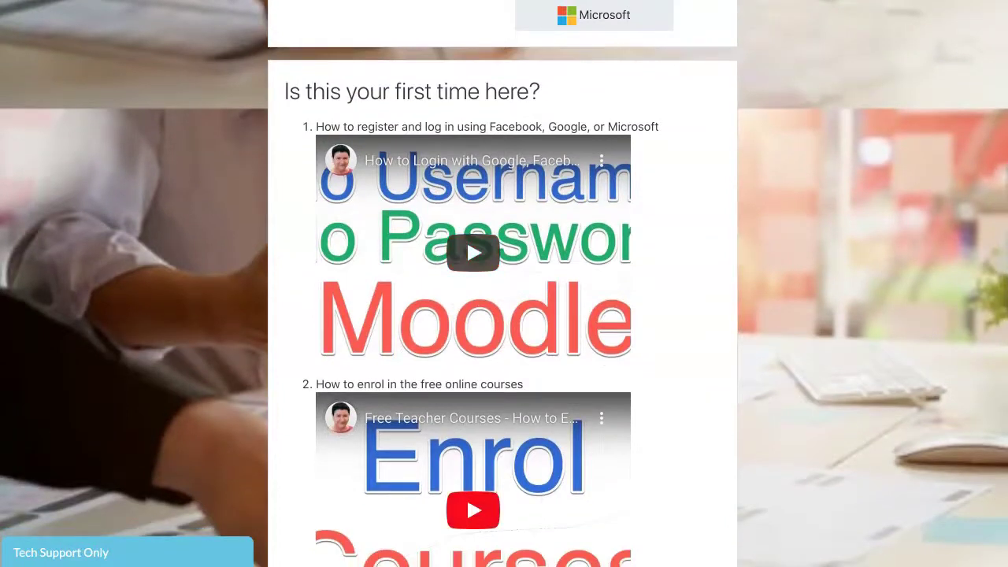
scroll(504, 283, down, 5)
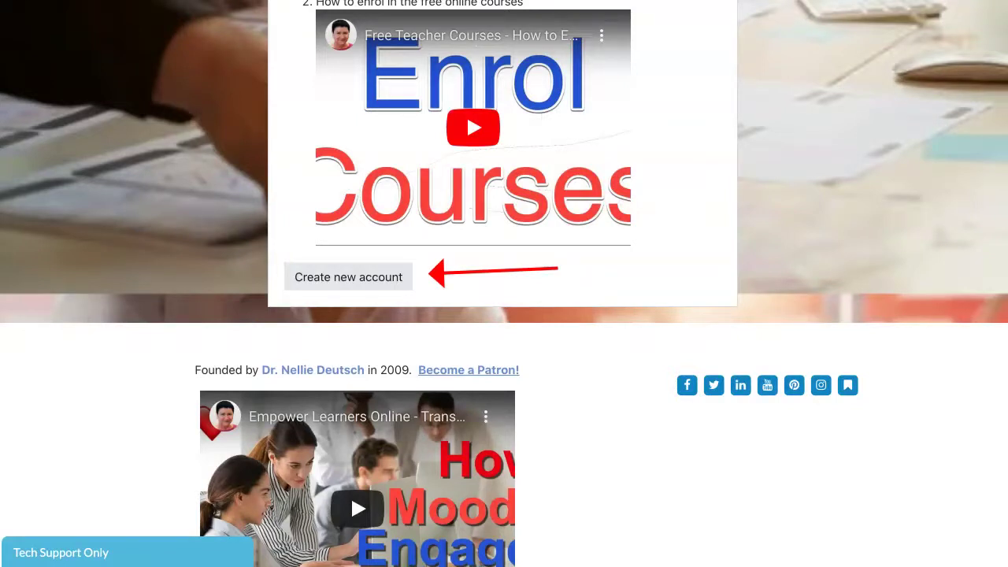
click(348, 277)
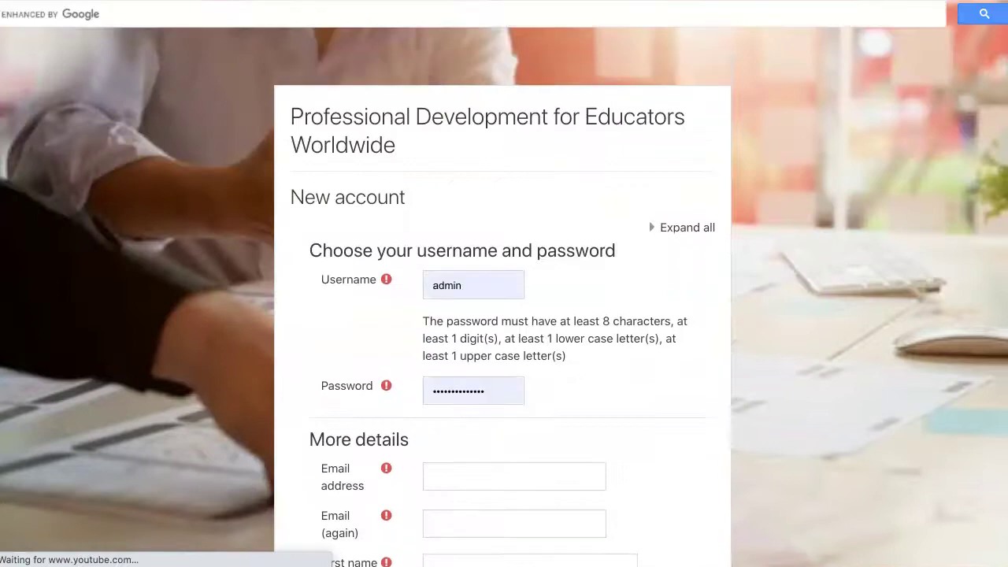
scroll(505, 284, down, 1)
scroll(504, 283, down, 2)
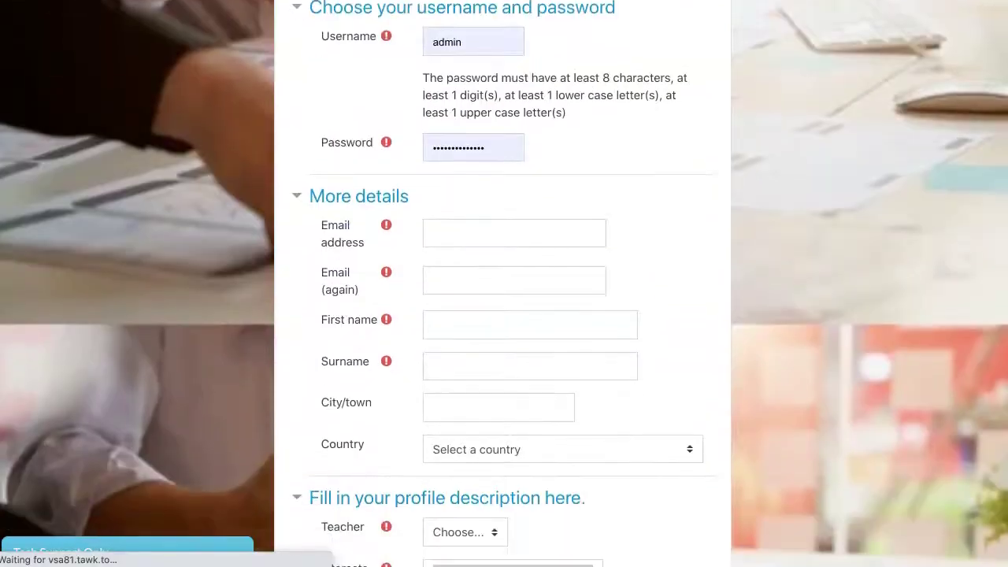
scroll(505, 283, up, 1)
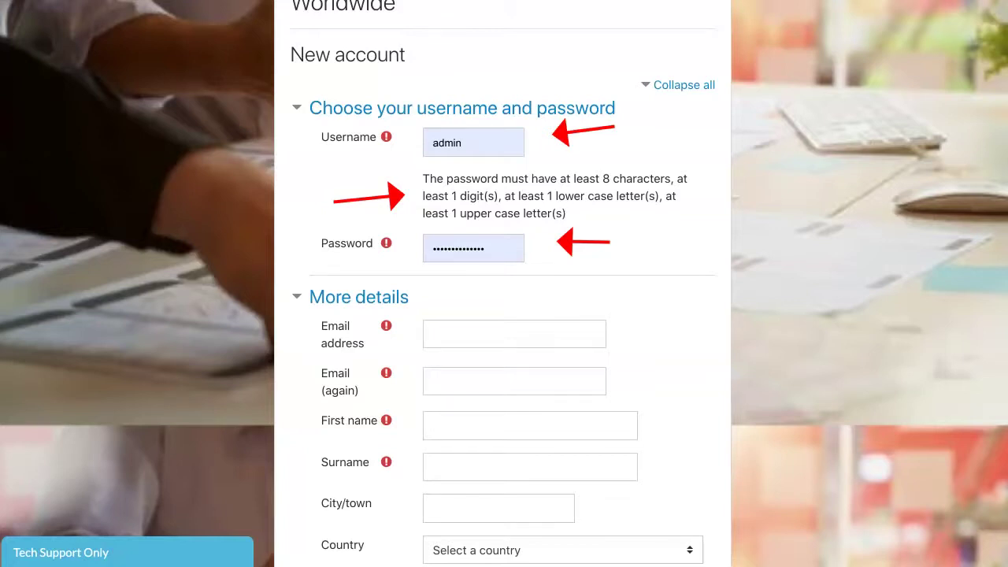
scroll(447, 245, down, 5)
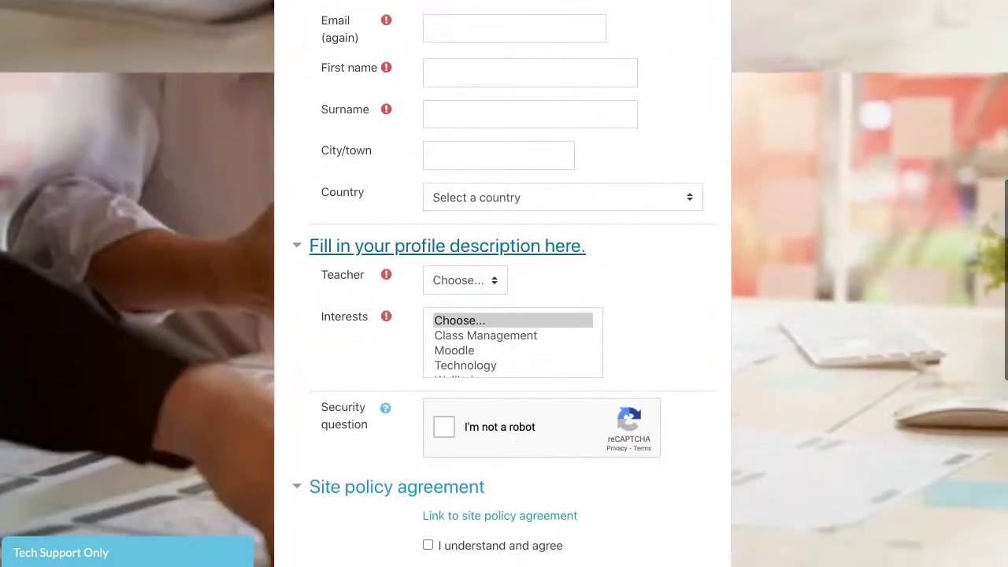
Check the choices of the Teacher profile field and examine the Interests, Security question and site policy fields of the new account form.
scroll(447, 246, down, 1)
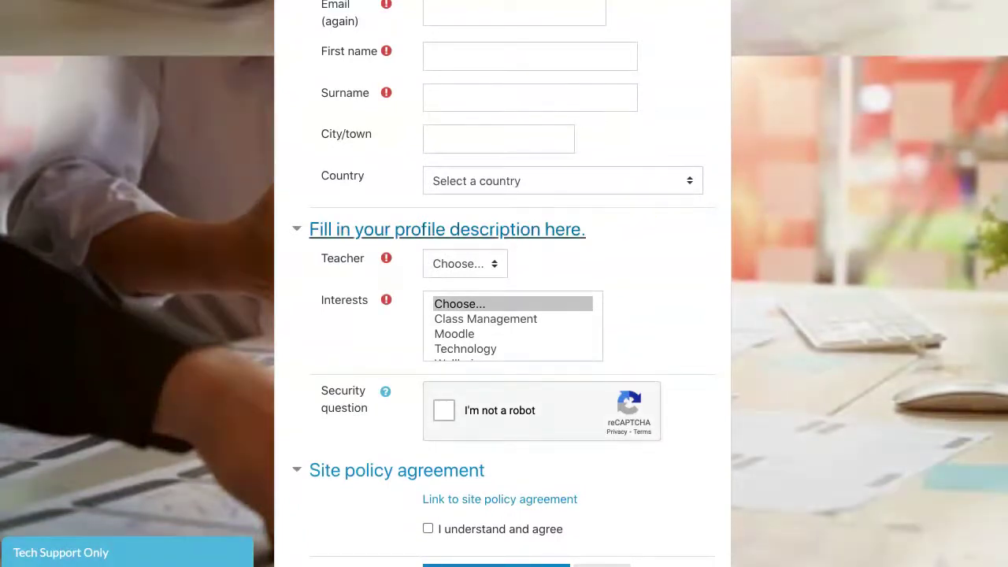
click(464, 263)
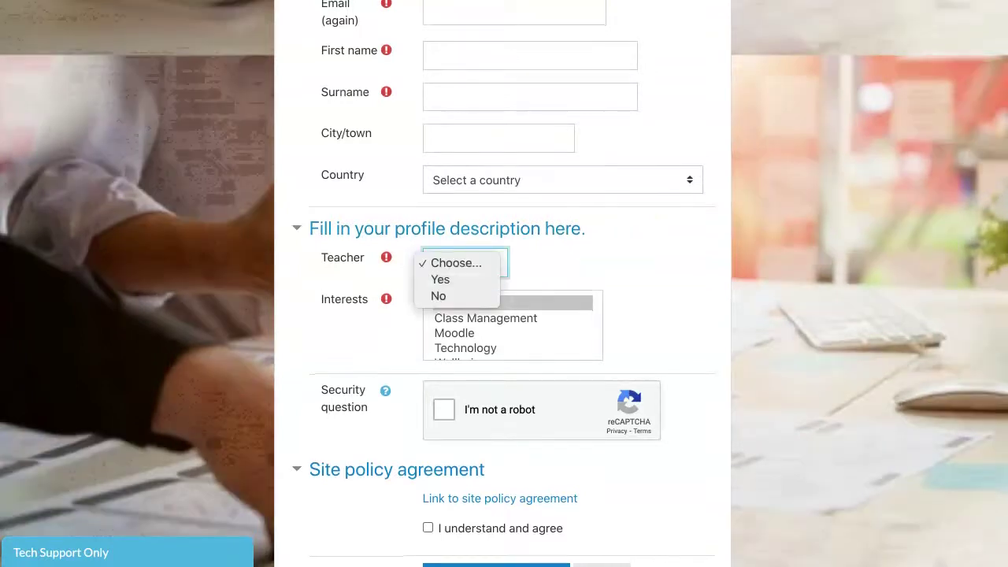
key(Escape)
scroll(504, 283, down, 2)
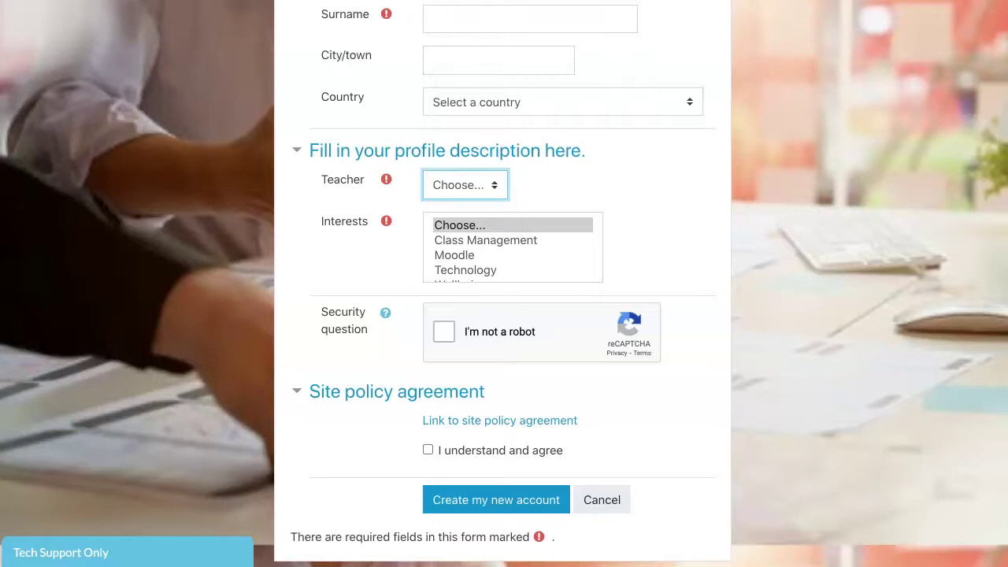
Review the whole new account form, from the username and password requirements through More details to the site policy agreement.
scroll(504, 283, up, 3)
scroll(504, 283, up, 5)
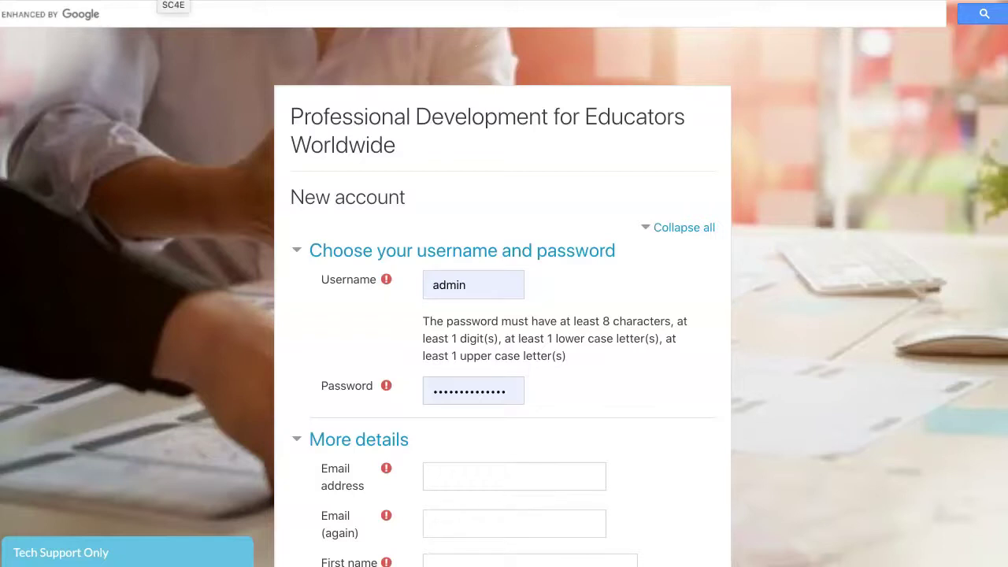
scroll(504, 284, down, 10)
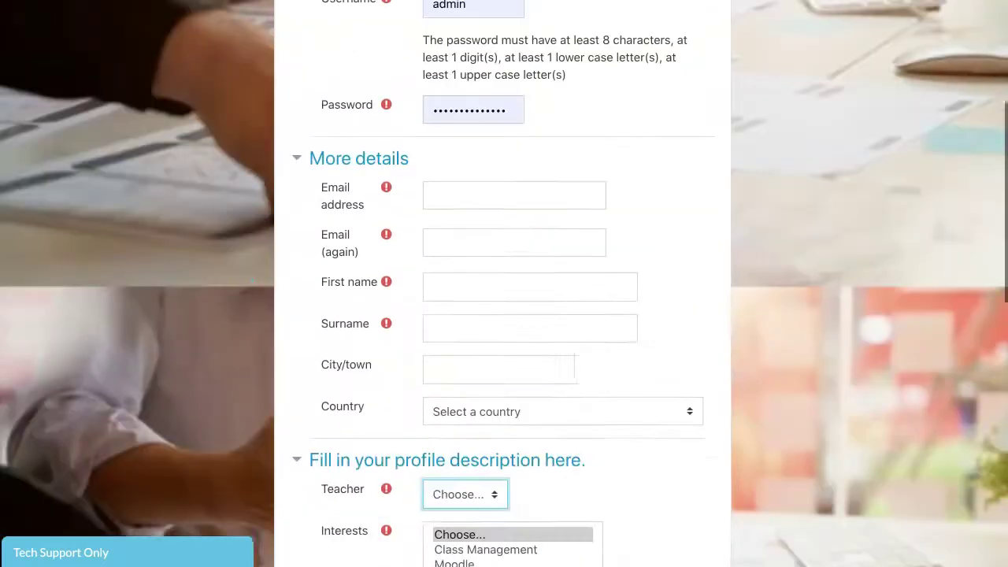
scroll(601, 272, down, 1)
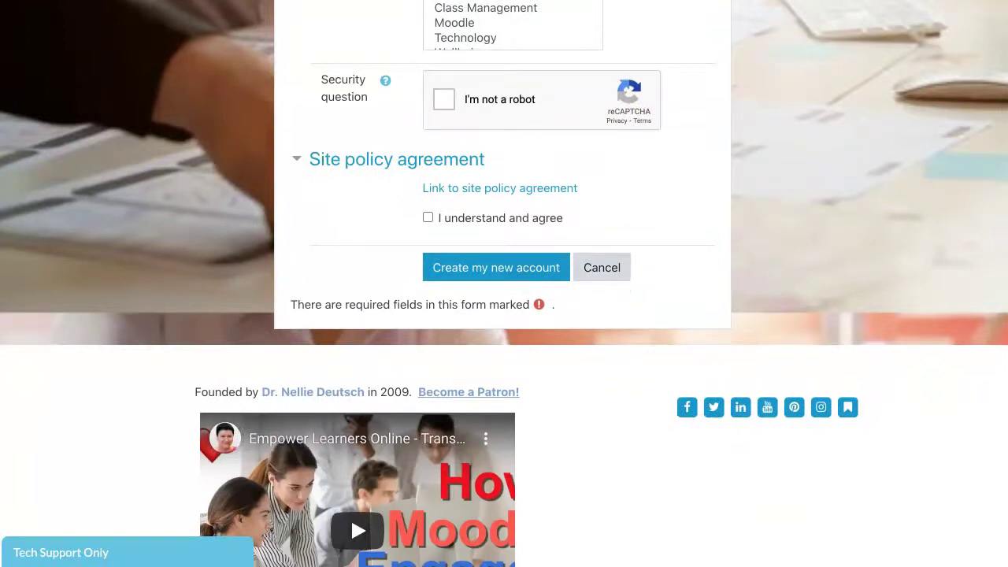
scroll(601, 272, up, 10)
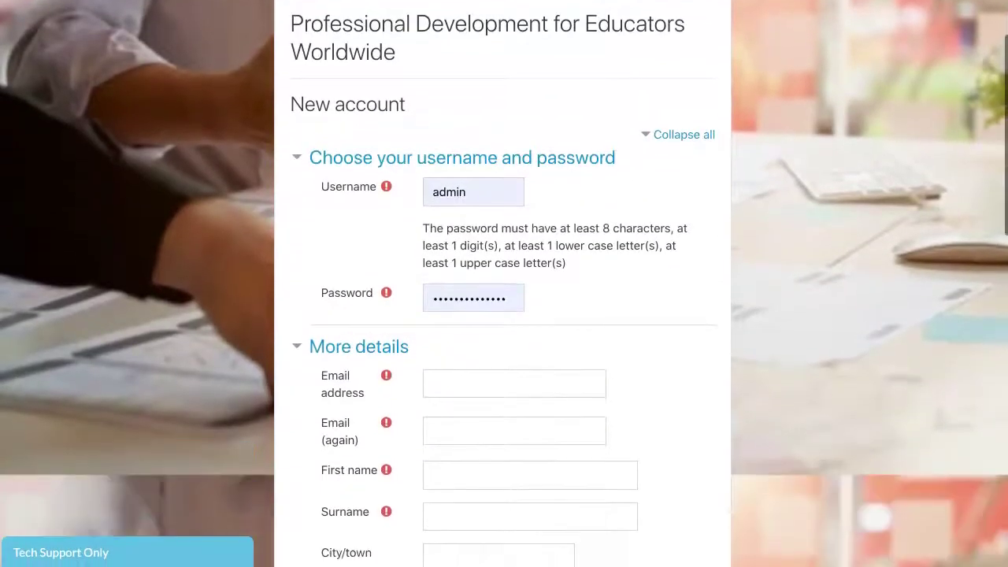
scroll(502, 284, down, 2)
scroll(503, 283, up, 4)
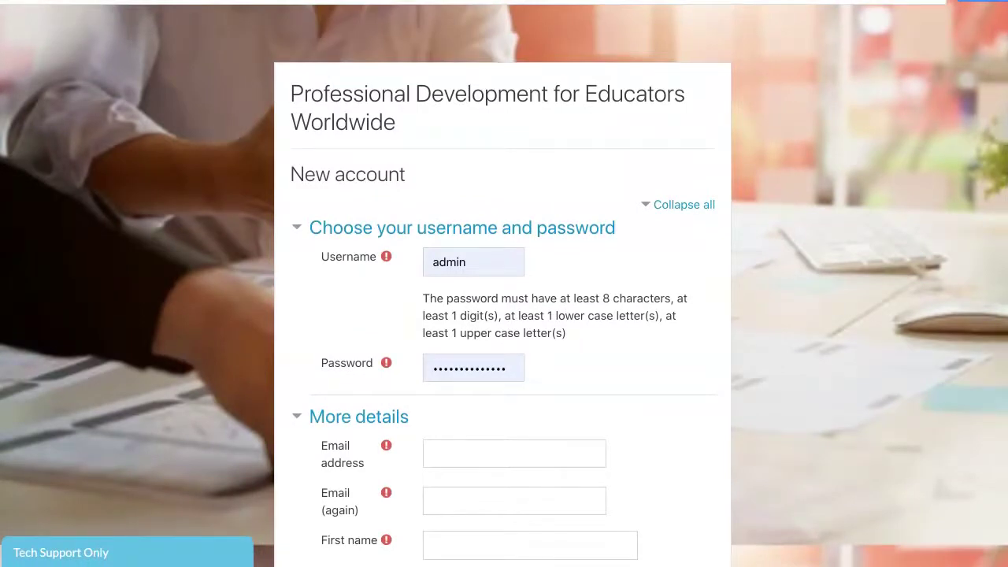
scroll(602, 271, down, 10)
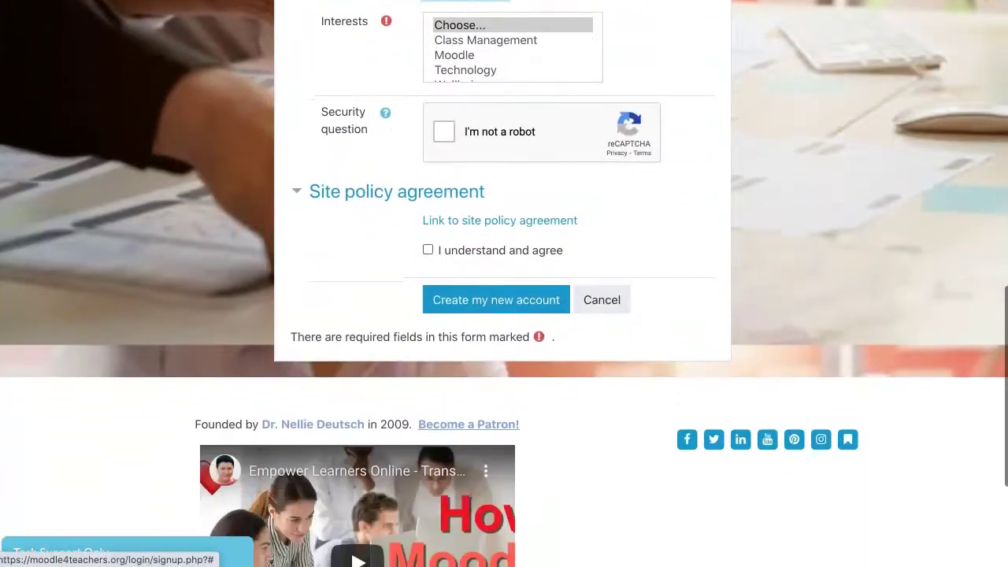
Cancel the new account form and log in to the site through Google with the first listed account.
click(602, 299)
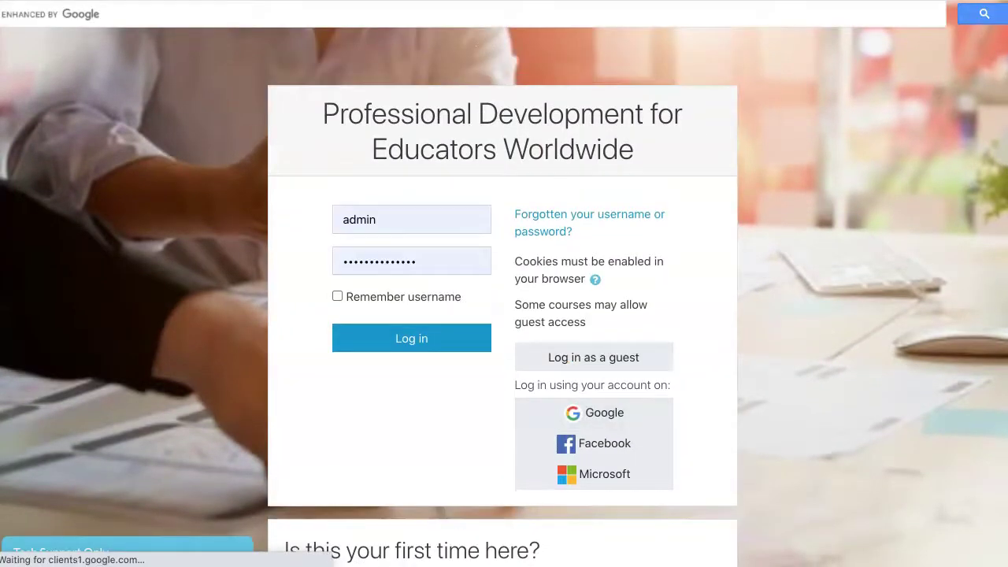
click(594, 413)
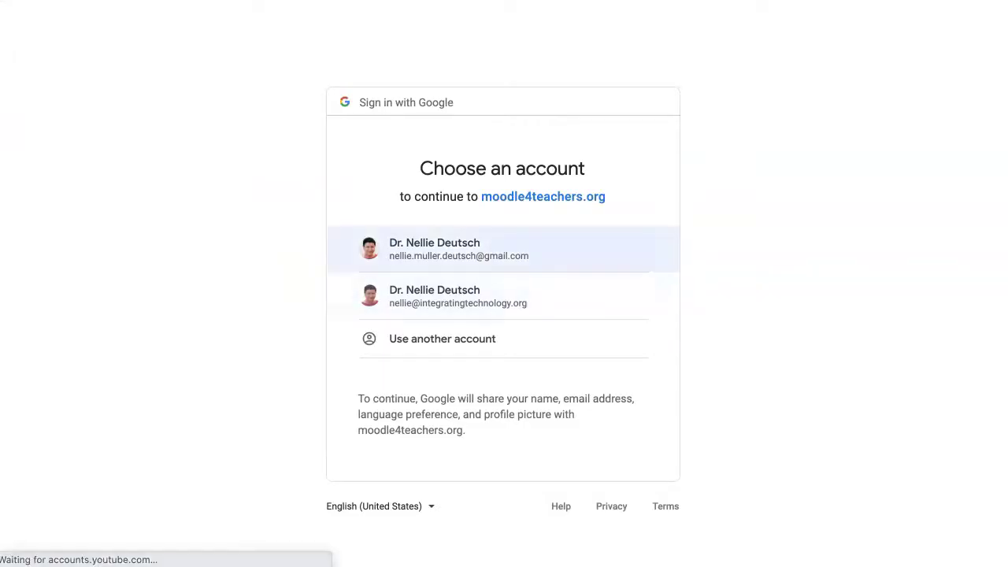
click(502, 249)
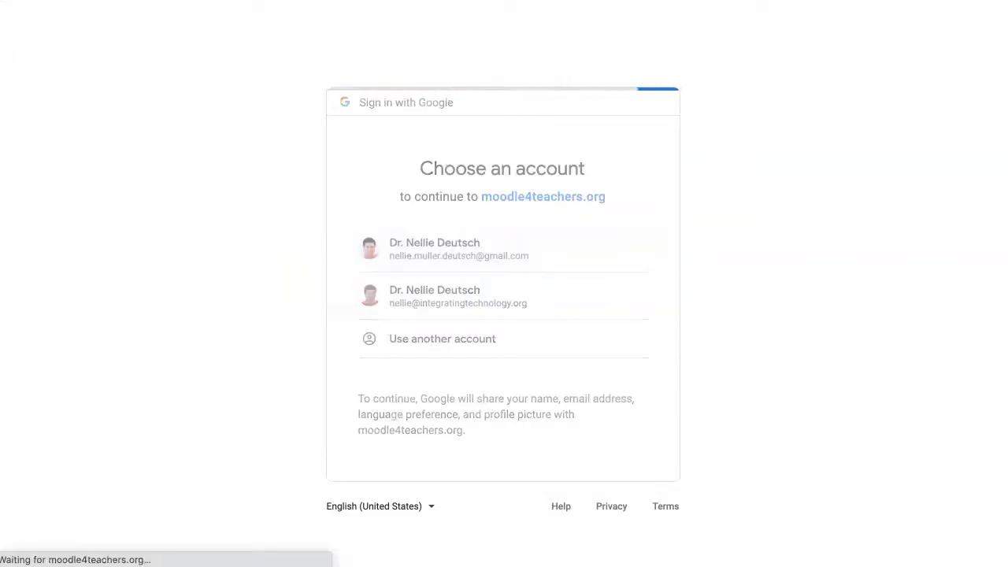